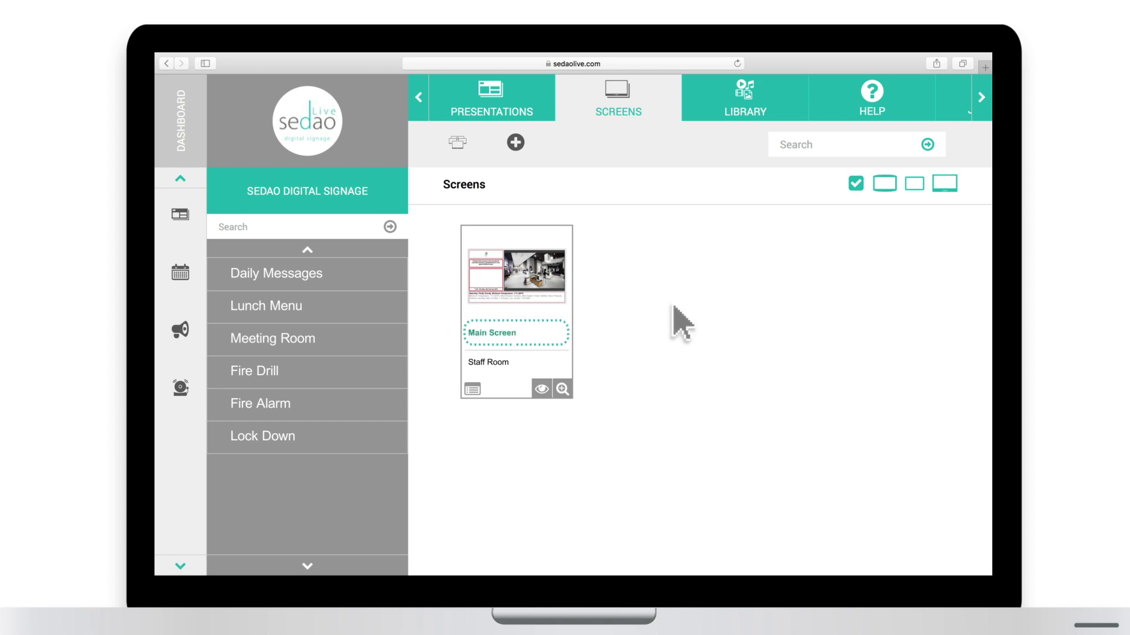
- Assign the Fire Drill presentation to the Main Screen card, alongside the existing Lunch Menu
left_click_drag(325, 311, 574, 309)
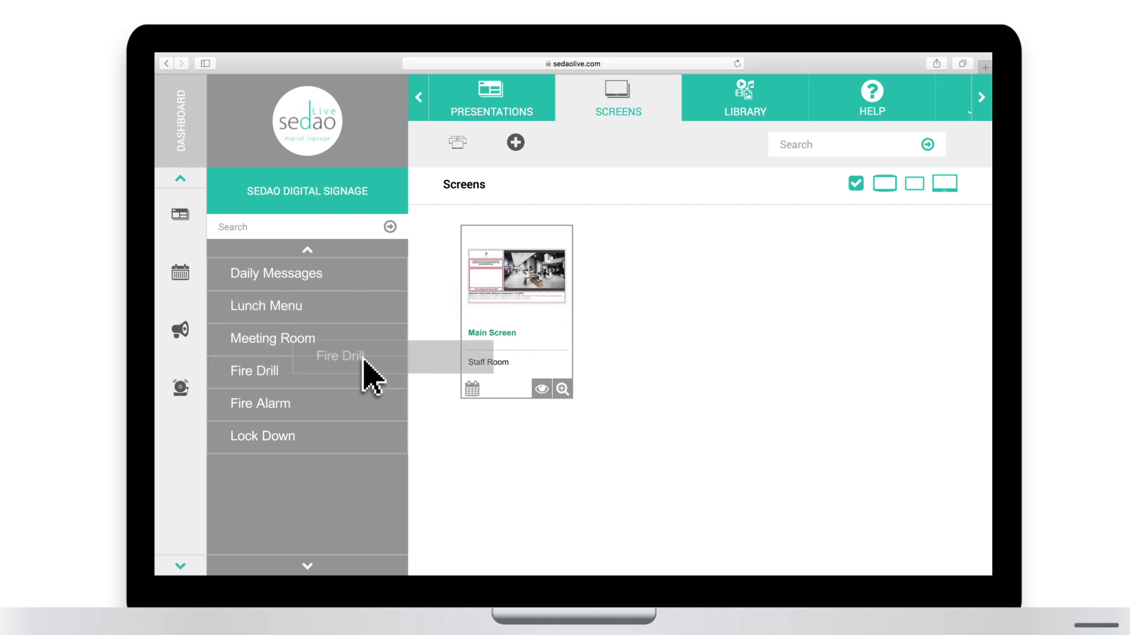
left_click_drag(300, 389, 552, 345)
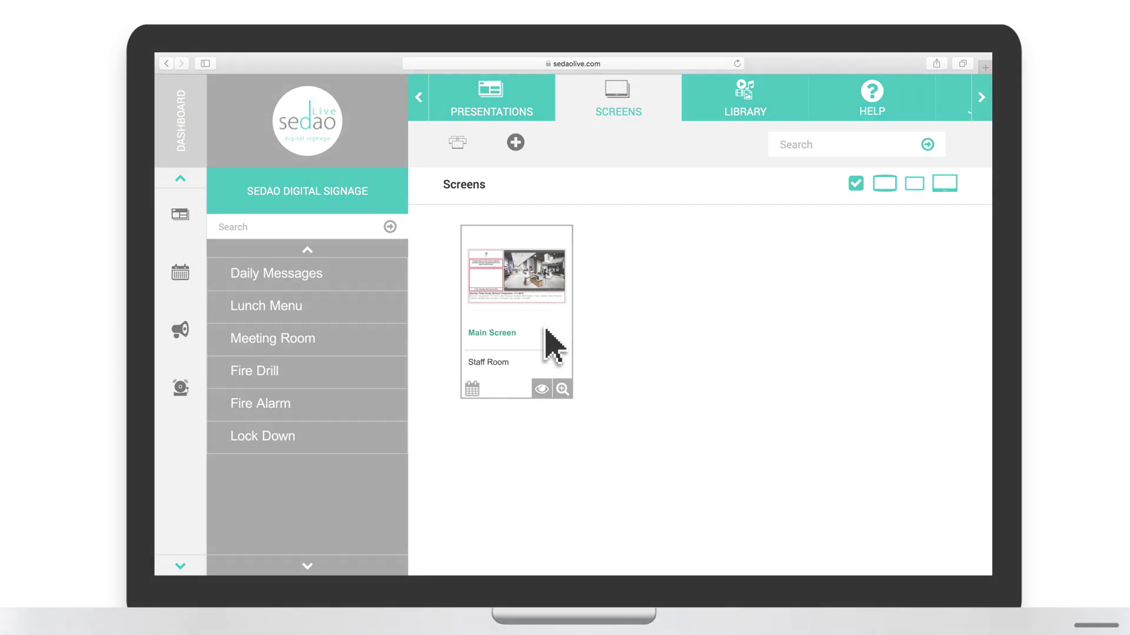